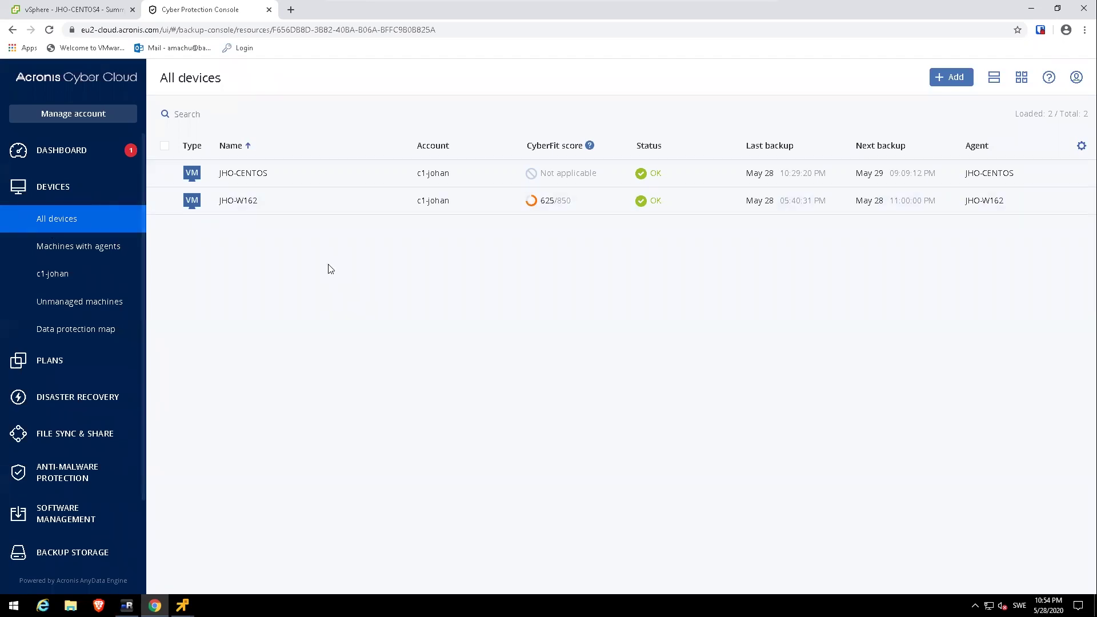
Download the bootable media ISO for JHO-CENTOS from its recovery options and note the registration token
{"action": "left_click", "coordinate": [311, 174]}
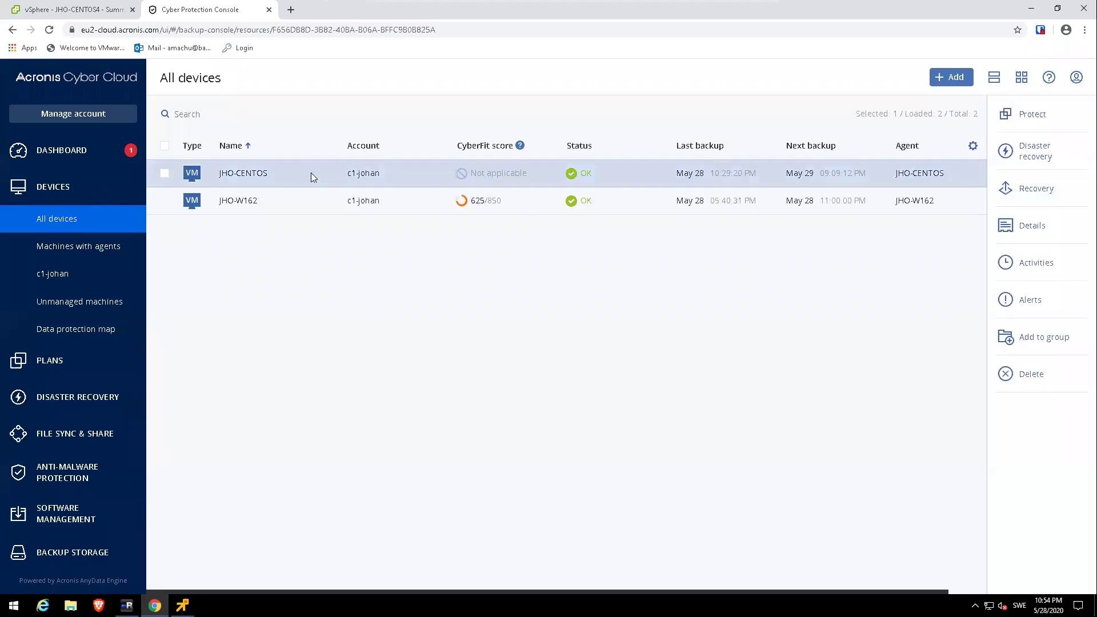
{"action": "left_click", "coordinate": [1037, 189]}
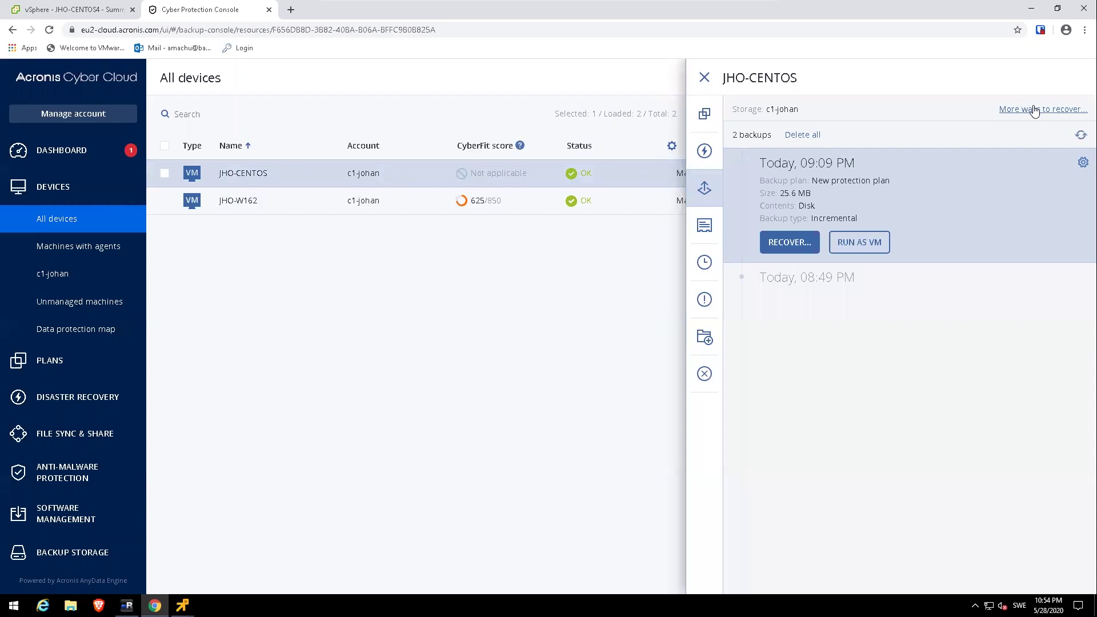
{"action": "left_click", "coordinate": [1035, 110]}
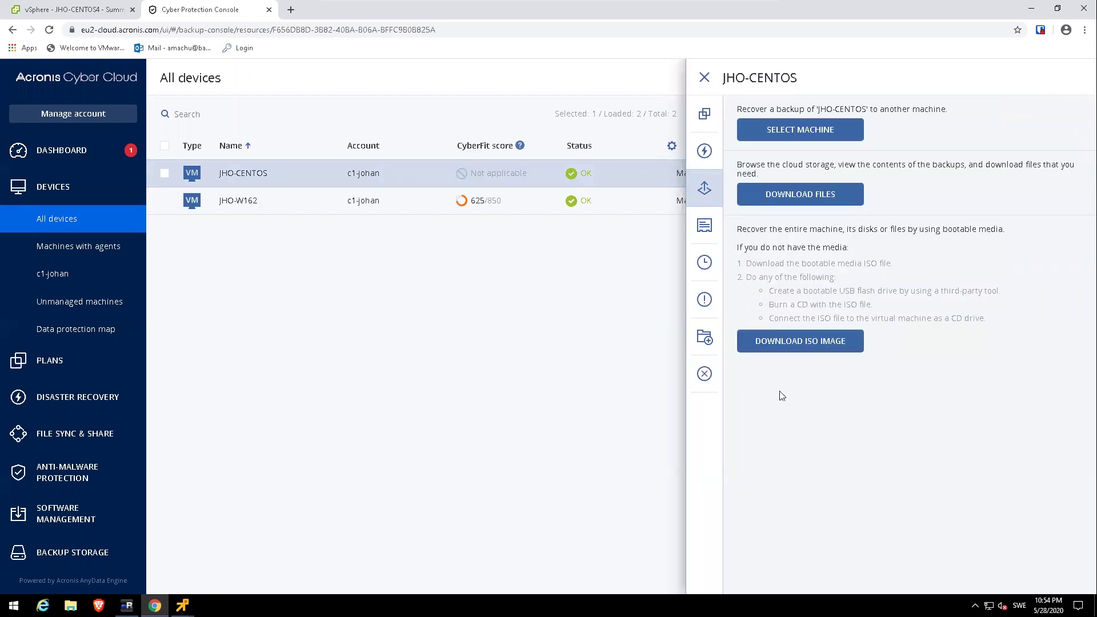
{"action": "left_click", "coordinate": [800, 342]}
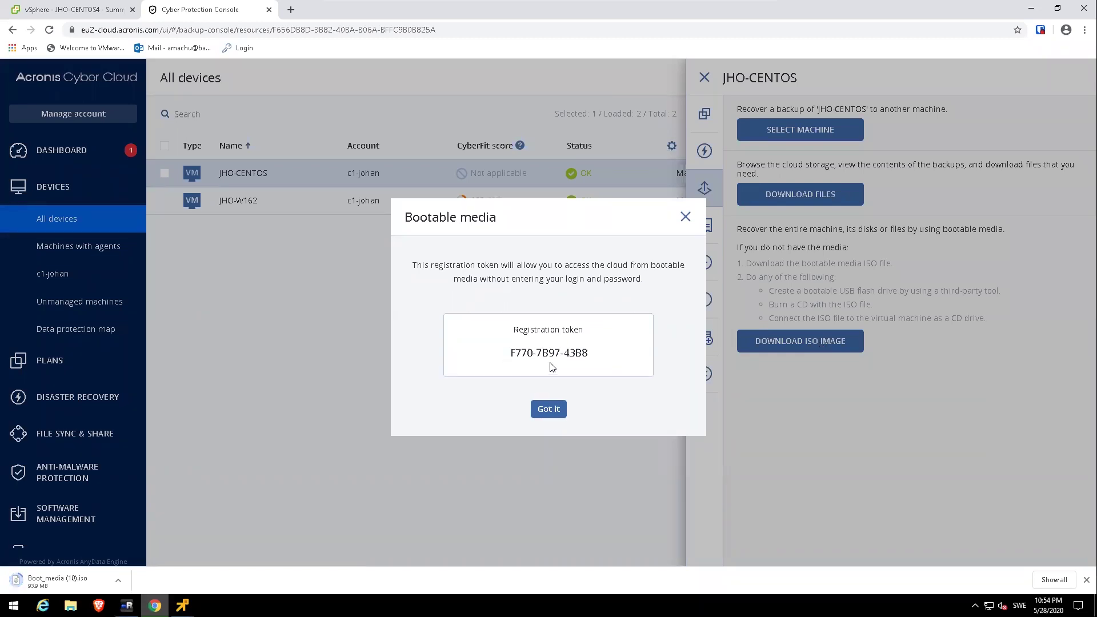
{"action": "left_click", "coordinate": [549, 411]}
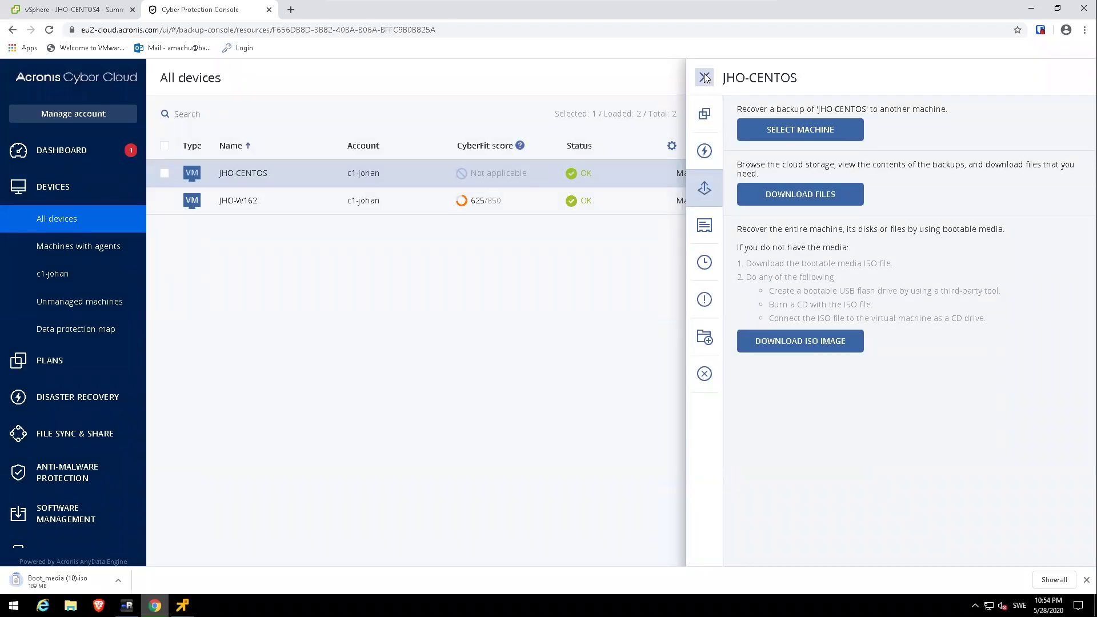
{"action": "left_click", "coordinate": [703, 77]}
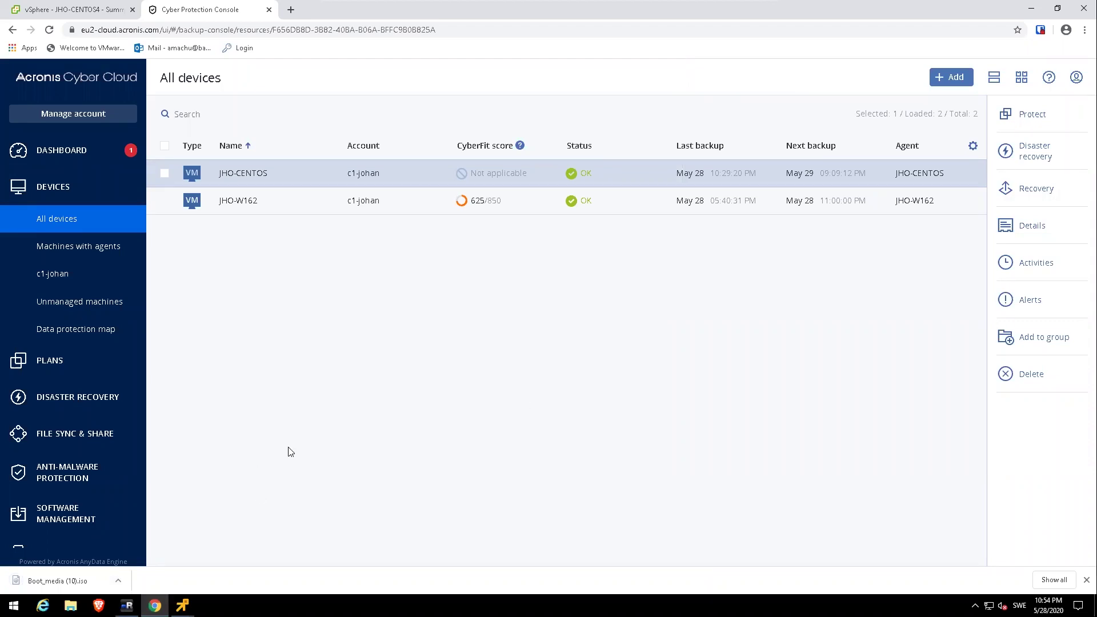
{"action": "mouse_move", "coordinate": [182, 606]}
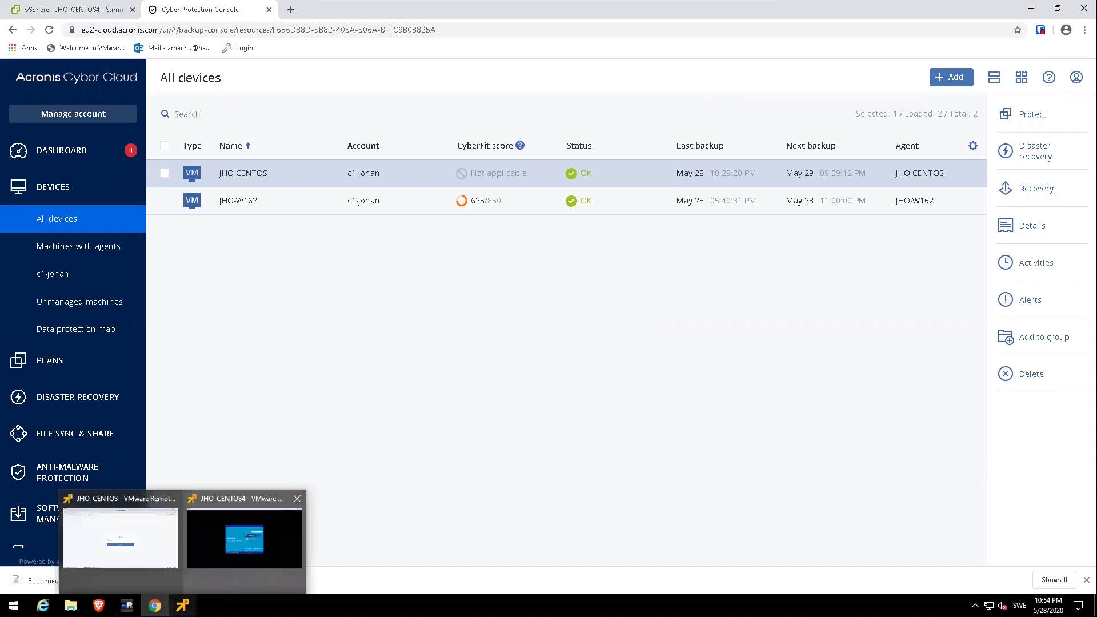
Boot the JHO-CENTOS VM console into the Acronis Rescue Media
{"action": "left_click", "coordinate": [279, 540]}
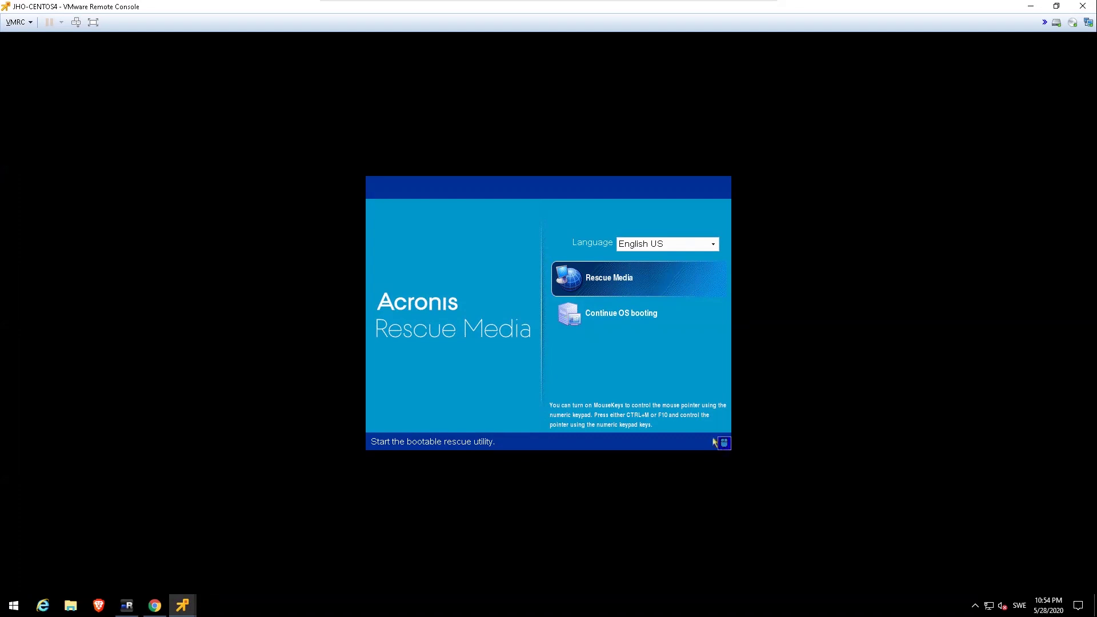
{"action": "left_click", "coordinate": [712, 290]}
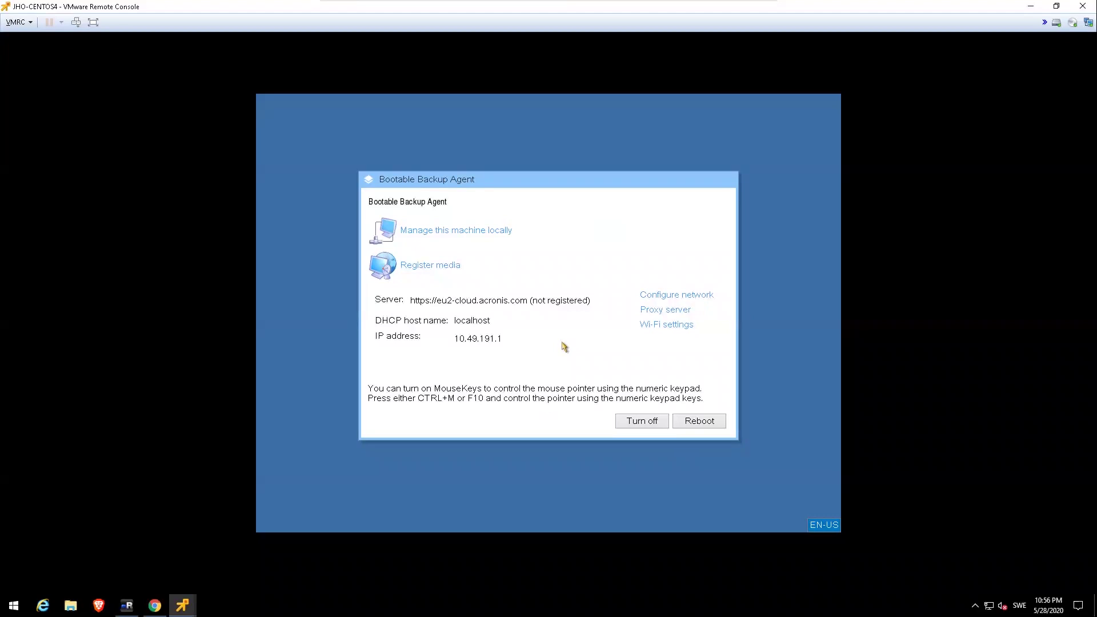
{"action": "left_click", "coordinate": [463, 274]}
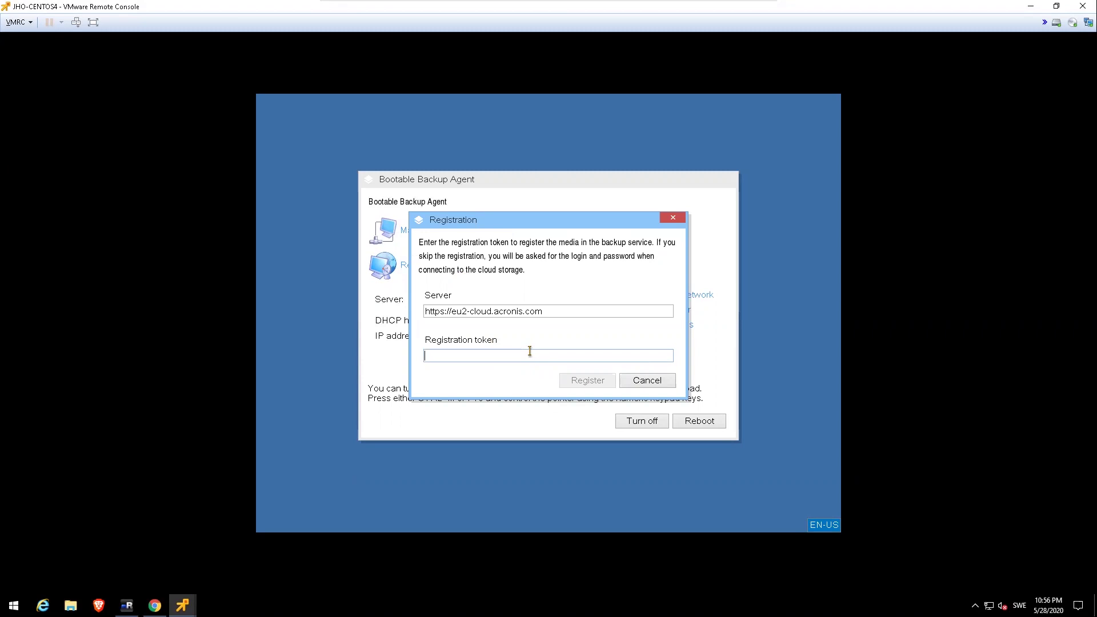
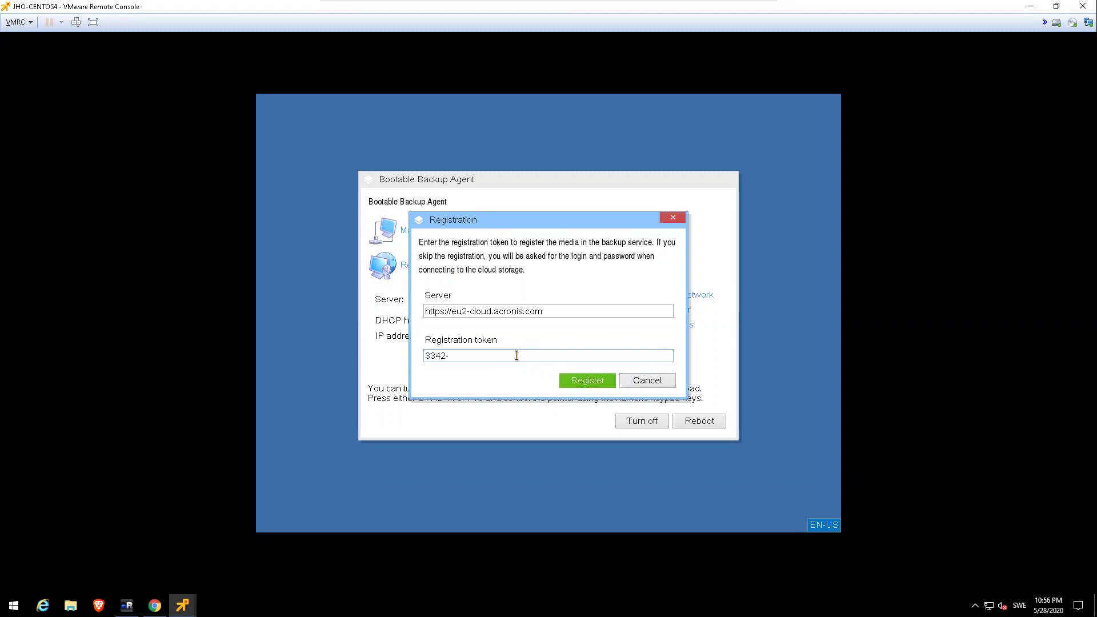
{"action": "key", "text": "Return"}
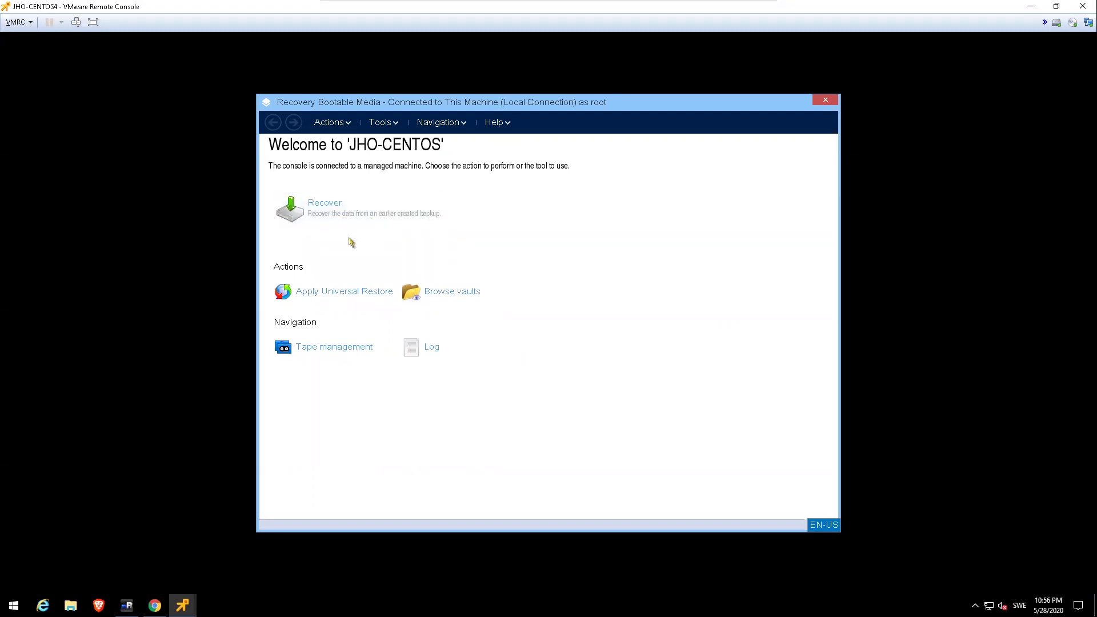
Start a recovery and browse to c1-johan cloud storage as the backup location
{"action": "left_click", "coordinate": [370, 220]}
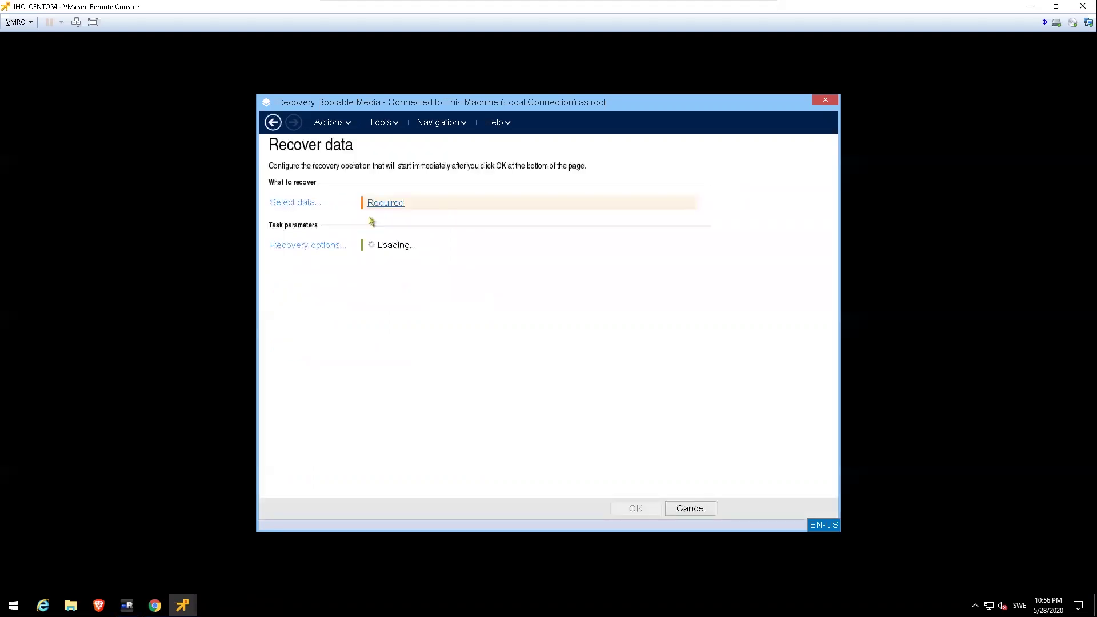
{"action": "left_click", "coordinate": [388, 203]}
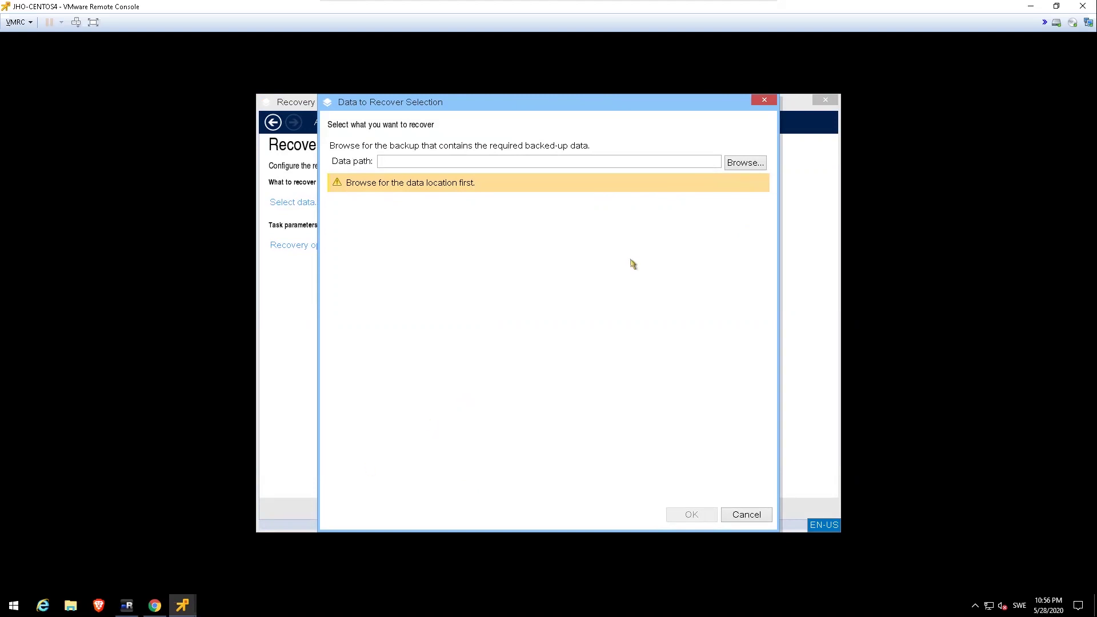
{"action": "left_click", "coordinate": [745, 169]}
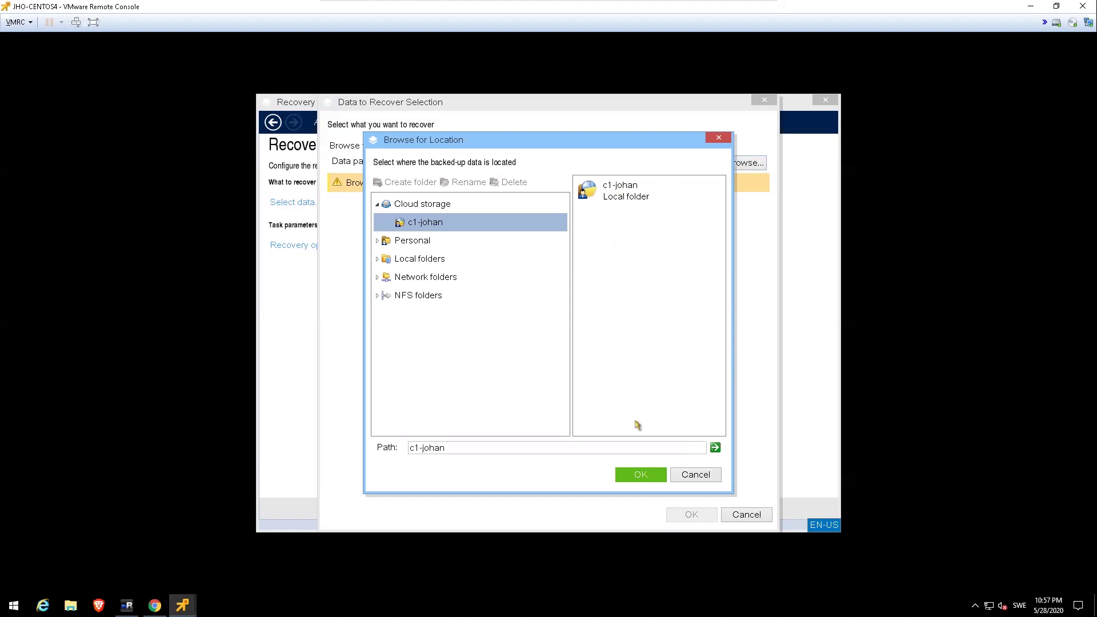
{"action": "left_click", "coordinate": [639, 476]}
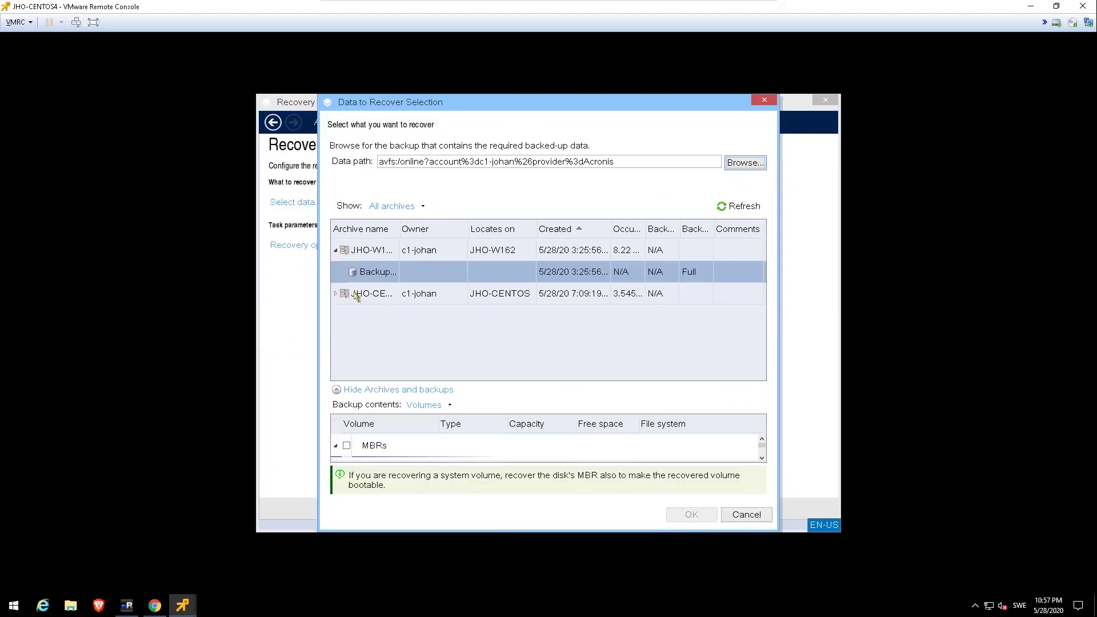
In the JHO-CENTOS archive's full backup, show Disks as contents and tick Disk 1 (30 GB)
{"action": "left_click", "coordinate": [336, 295]}
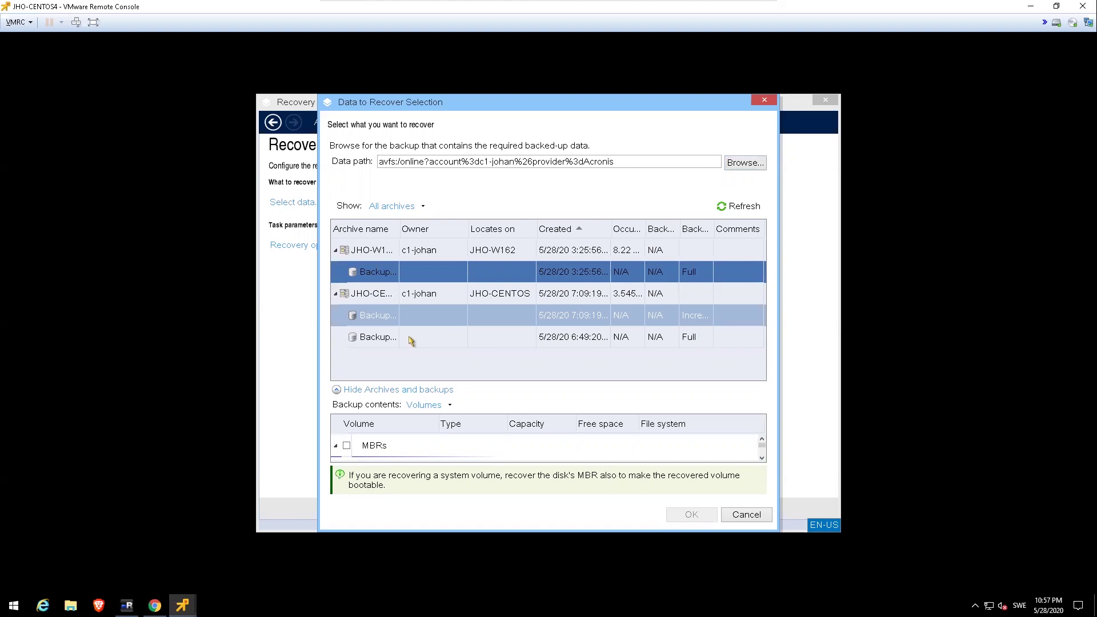
{"action": "left_click", "coordinate": [377, 338]}
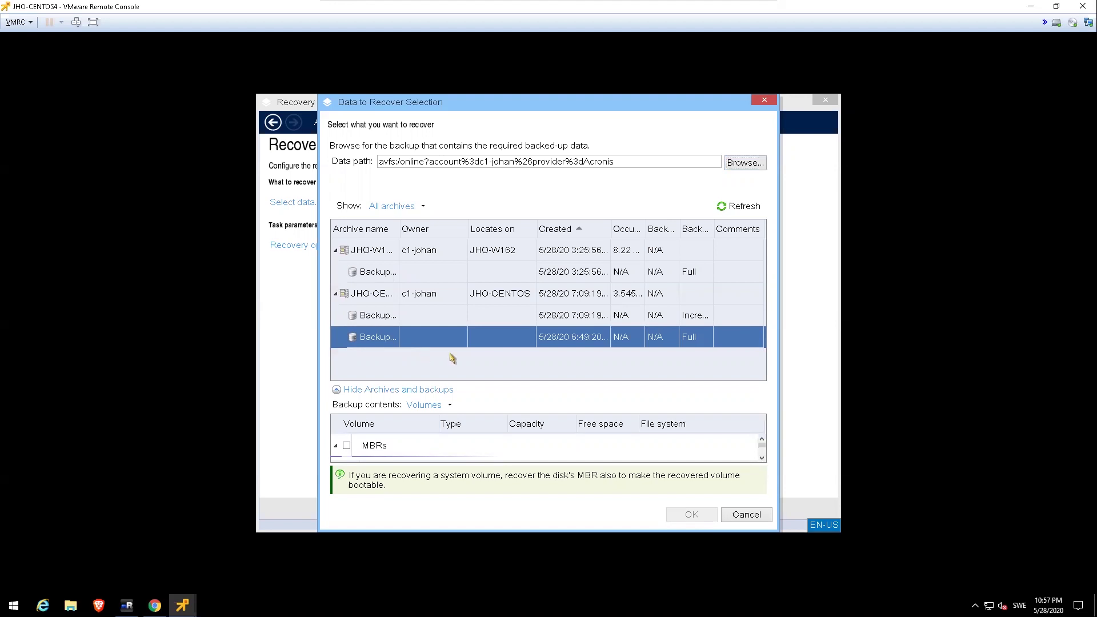
{"action": "left_click", "coordinate": [443, 404]}
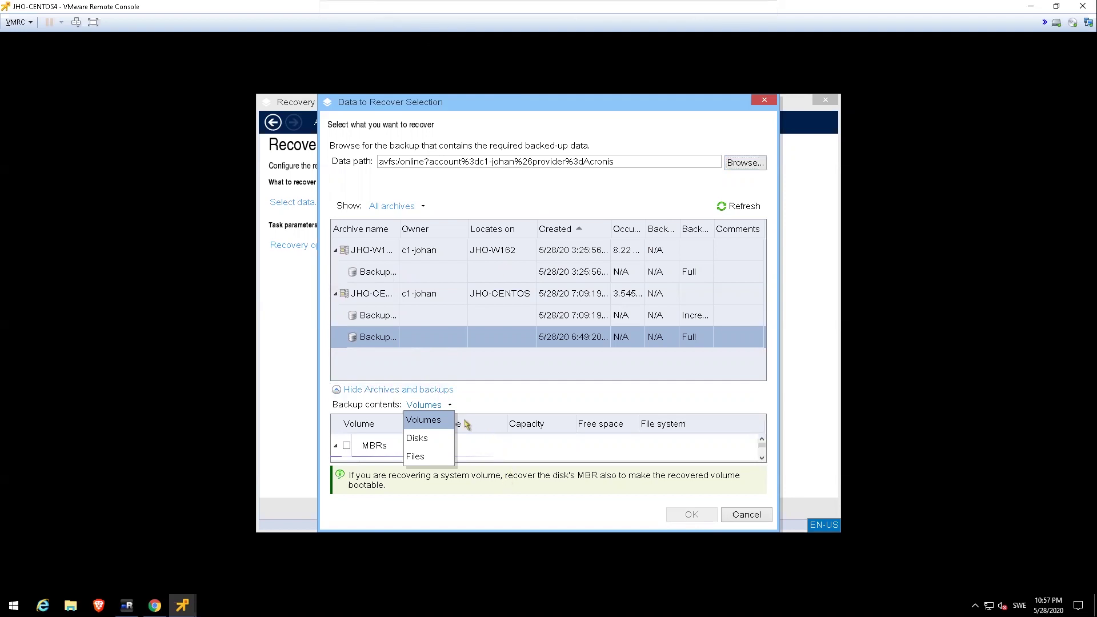
{"action": "left_click", "coordinate": [442, 439]}
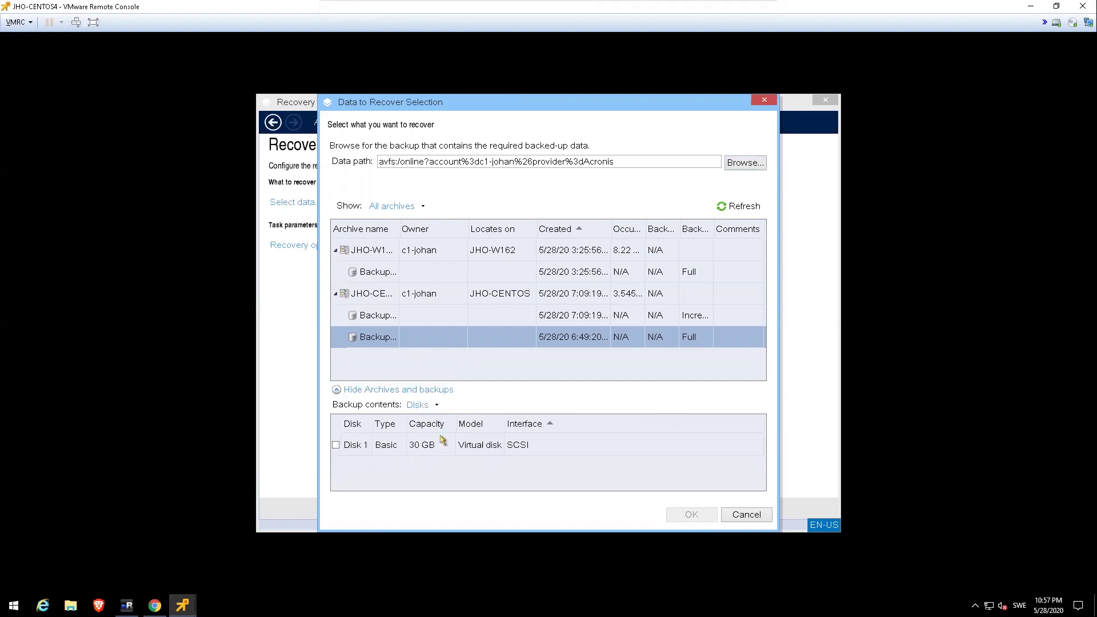
{"action": "left_click", "coordinate": [336, 445]}
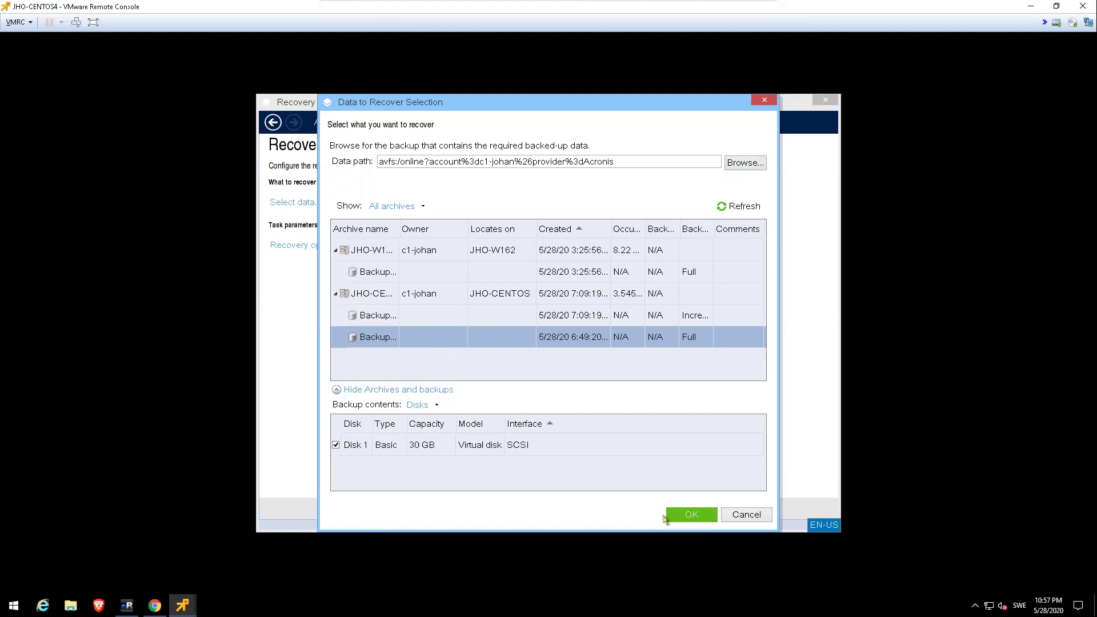
{"action": "left_click", "coordinate": [698, 515]}
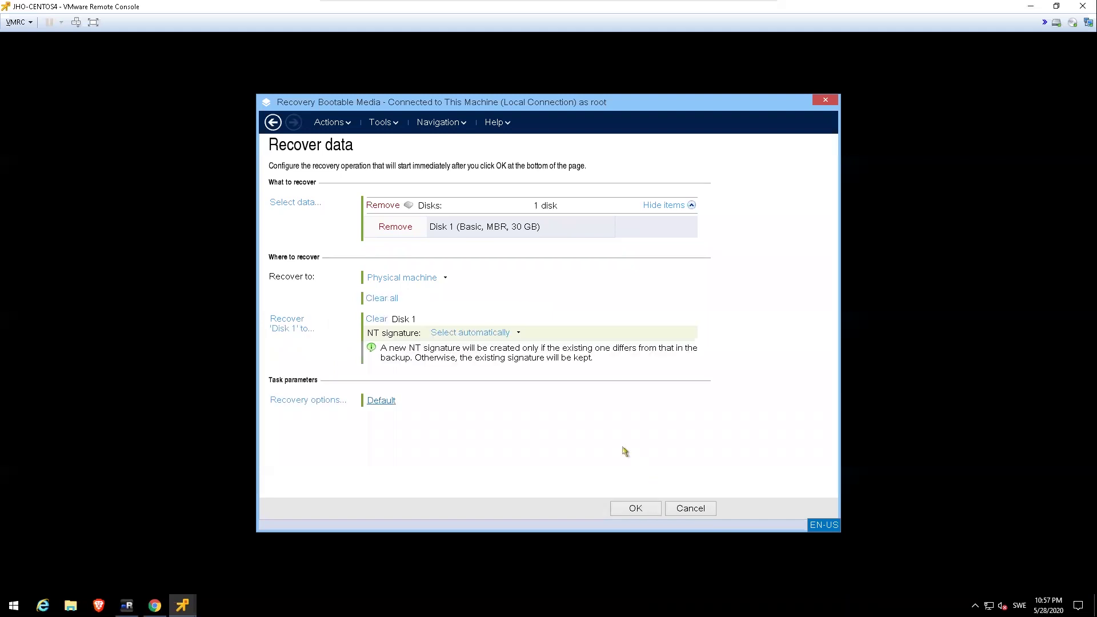
Run the MyRecover_1 disk recovery to Succeeded, then exit to the Bootable Backup Agent
{"action": "left_click", "coordinate": [648, 511]}
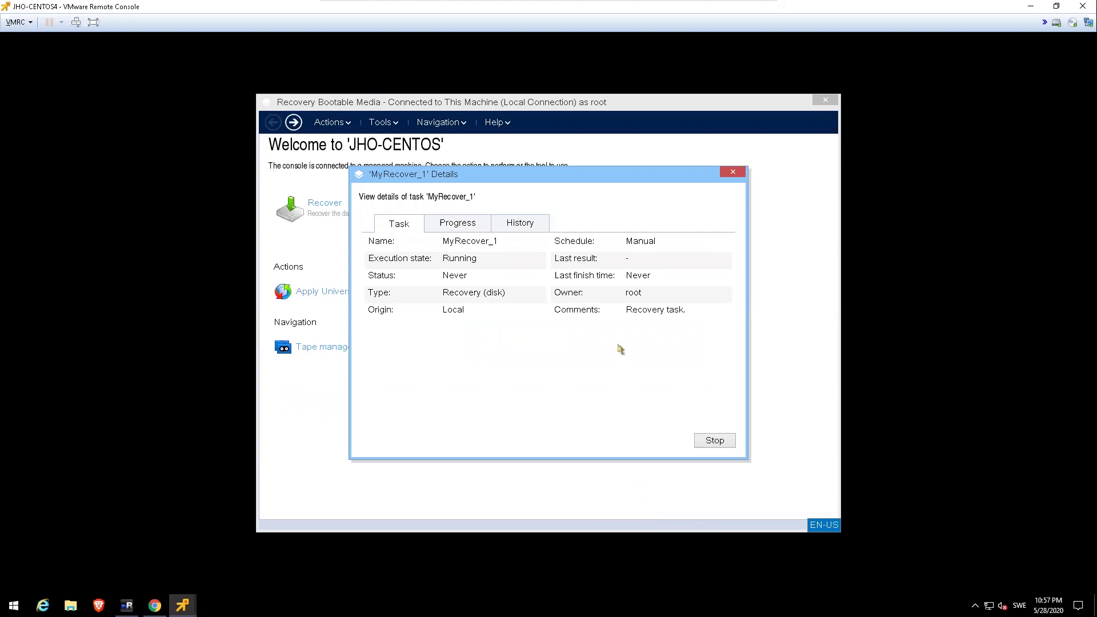
{"action": "left_click", "coordinate": [460, 228]}
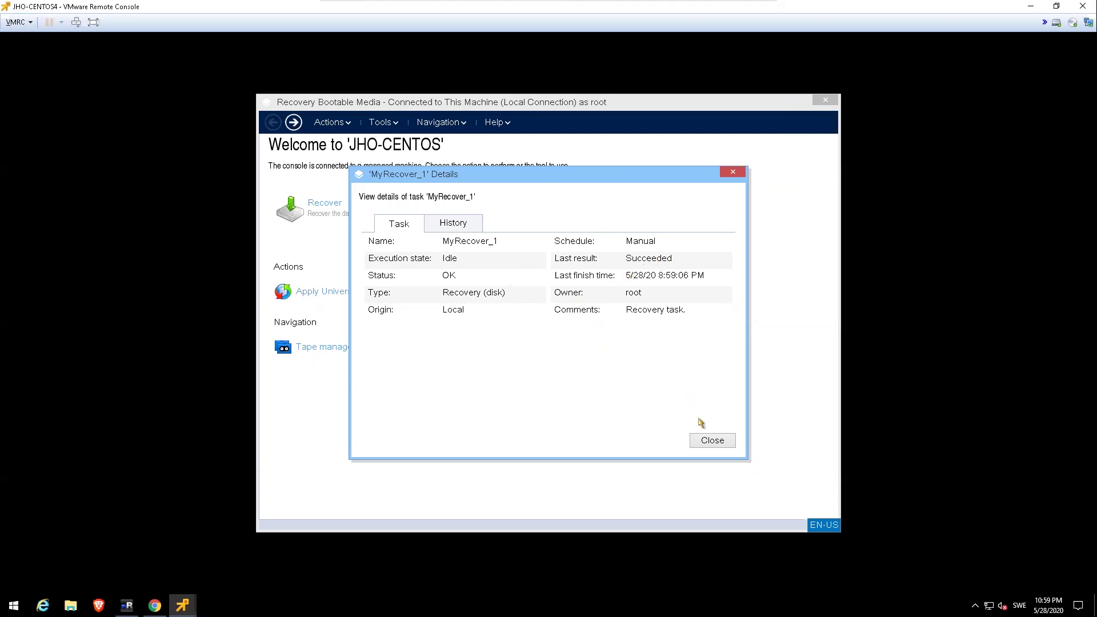
{"action": "left_click", "coordinate": [709, 443]}
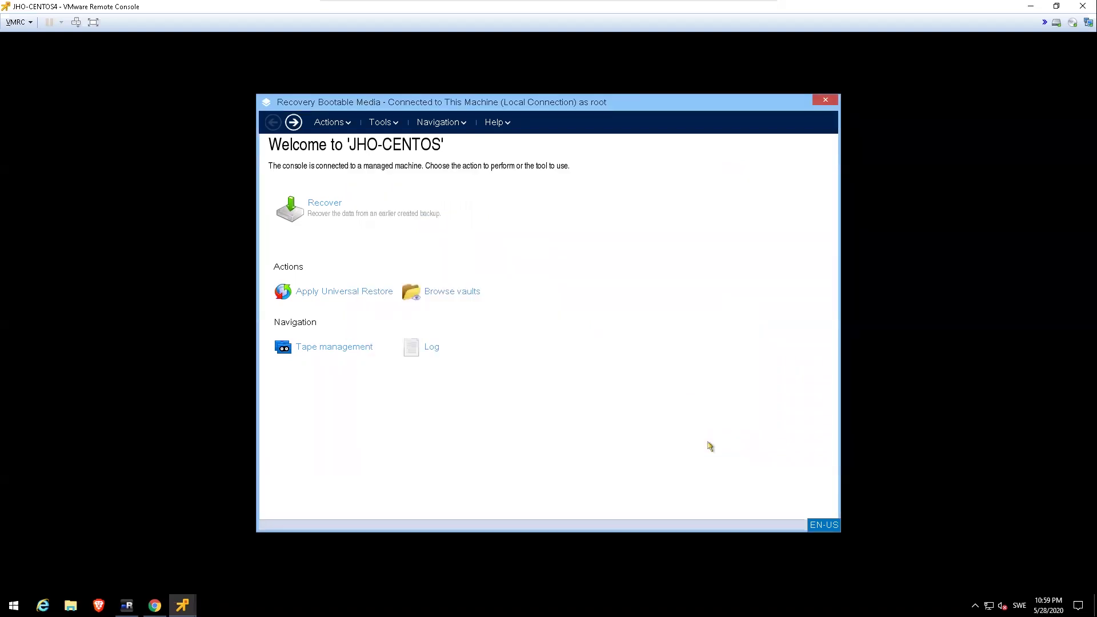
{"action": "left_click", "coordinate": [826, 100]}
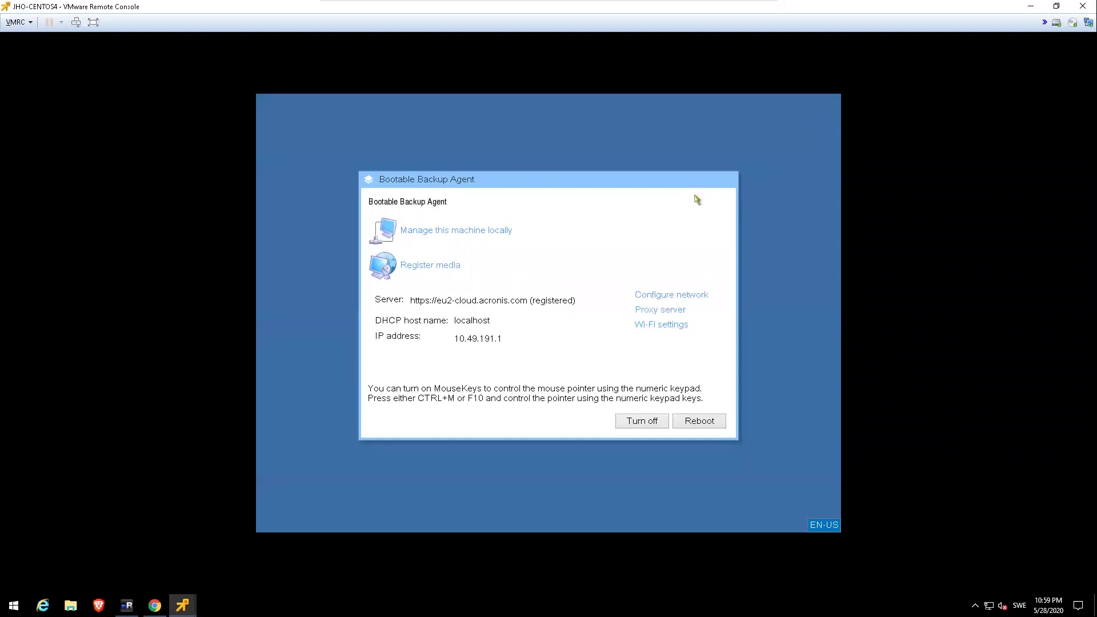